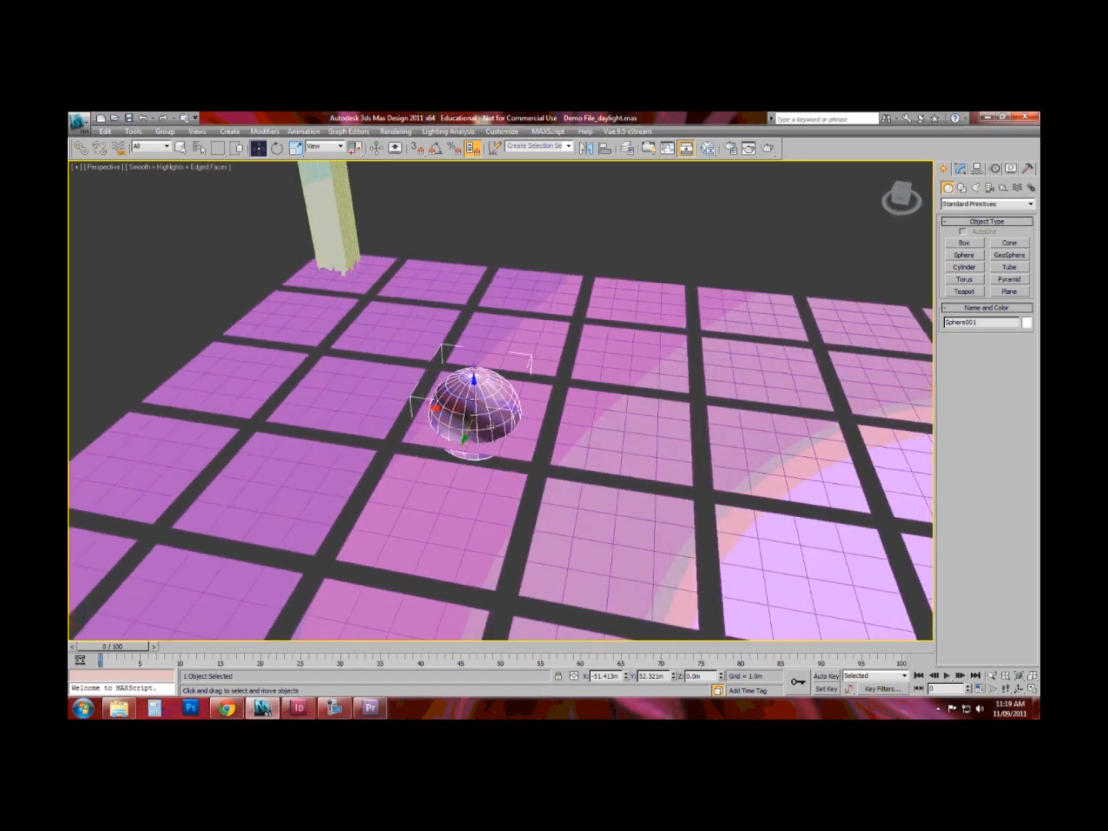
Step: View the sphere up close, open its parameters, and test-render the perspective view to check its faceted outline
scroll(493, 427, up, 5)
mouse_move(515, 451)
middle_down()
mouse_move(507, 489)
mouse_move(532, 465)
middle_up()
scroll(508, 489, up, 3)
scroll(531, 465, up, 4)
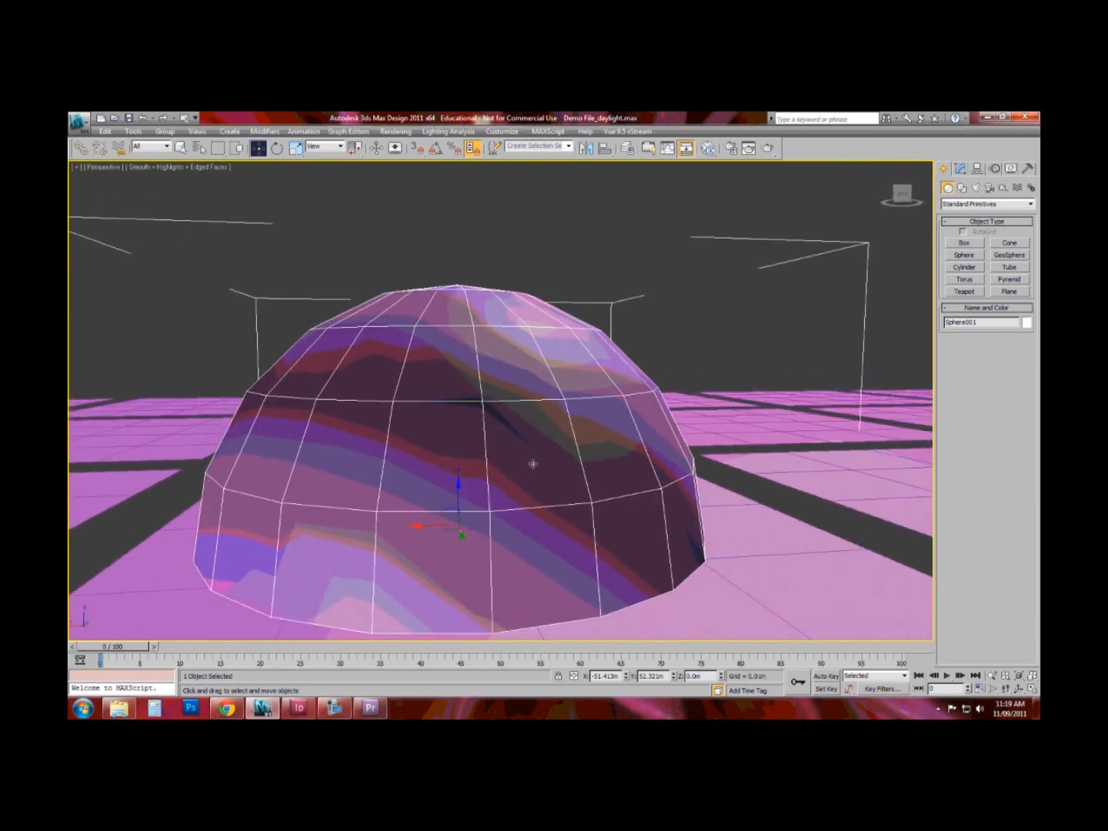
scroll(568, 320, down, 4)
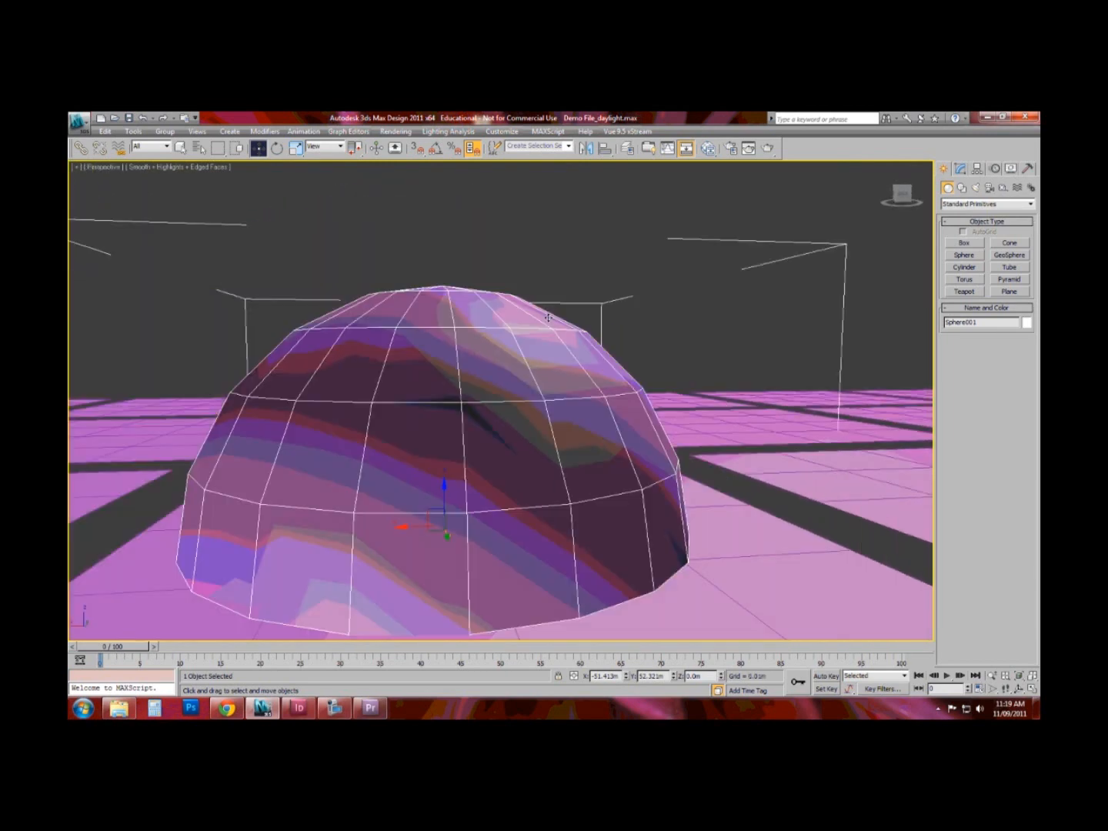
click(962, 171)
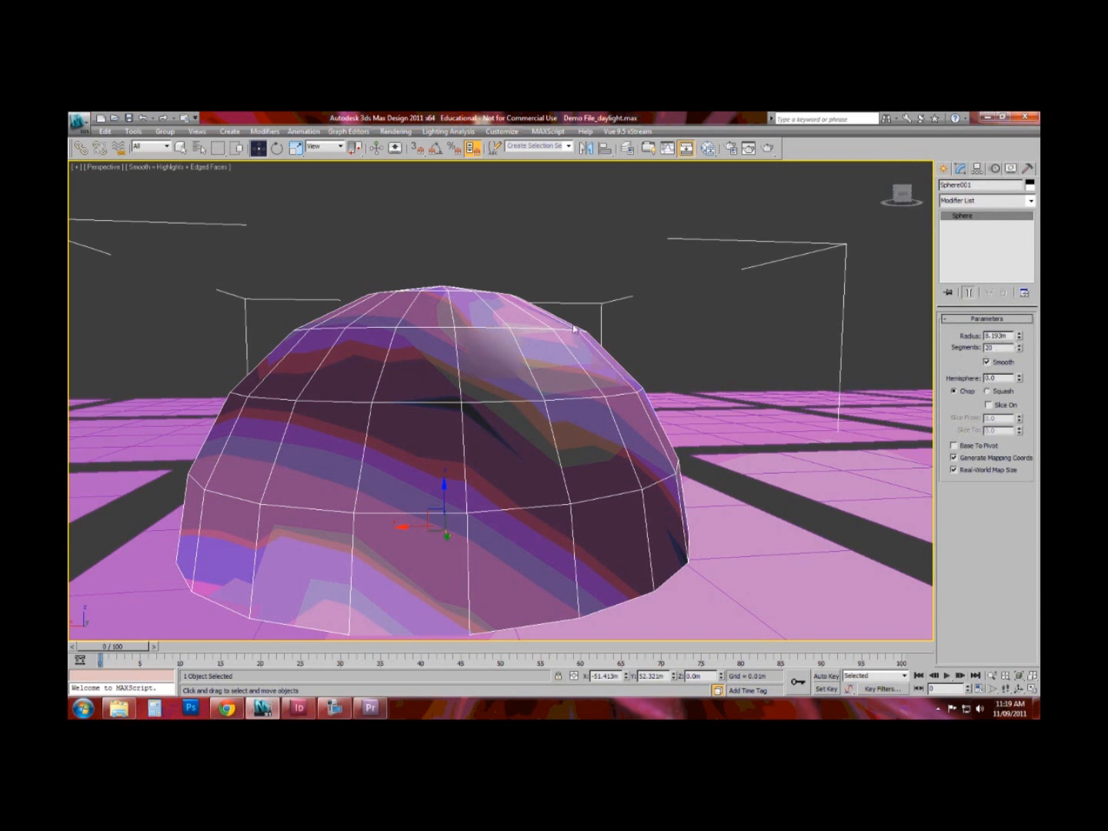
click(767, 149)
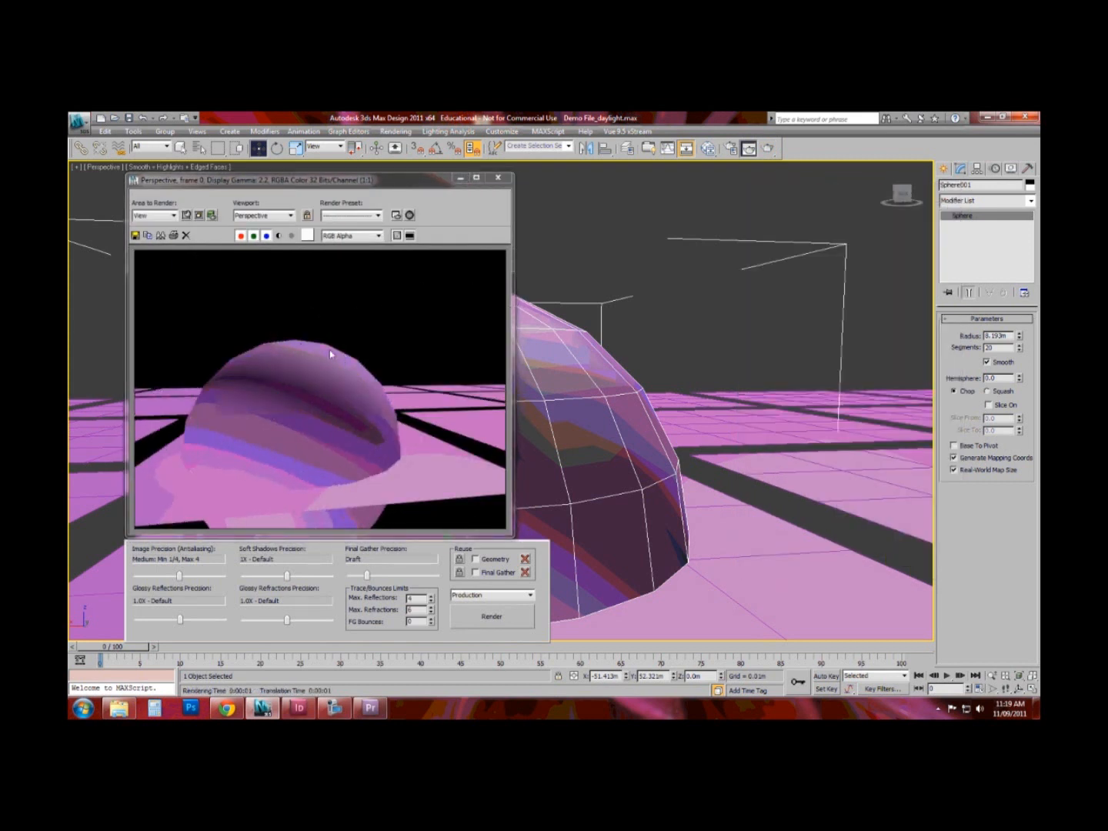
click(498, 178)
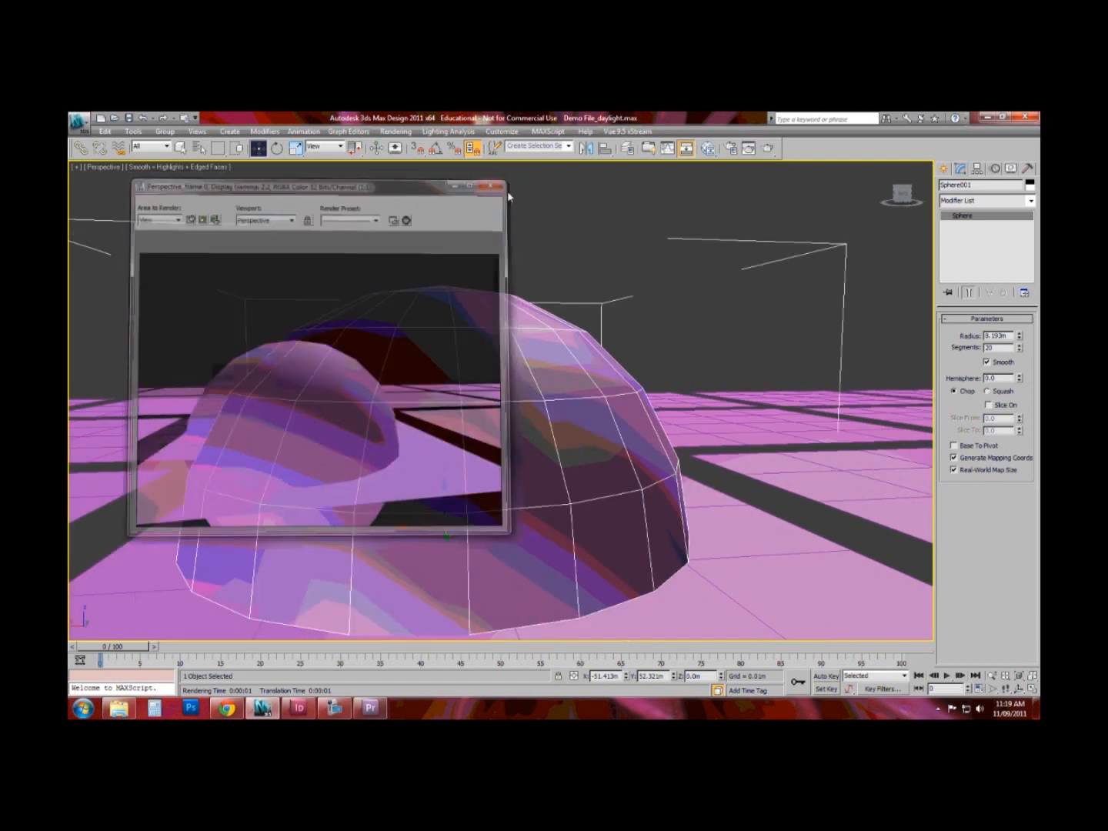
Step: Set the sphere's segments to 36 and its hemisphere value to 0.5
drag(1019, 349, 1019, 348)
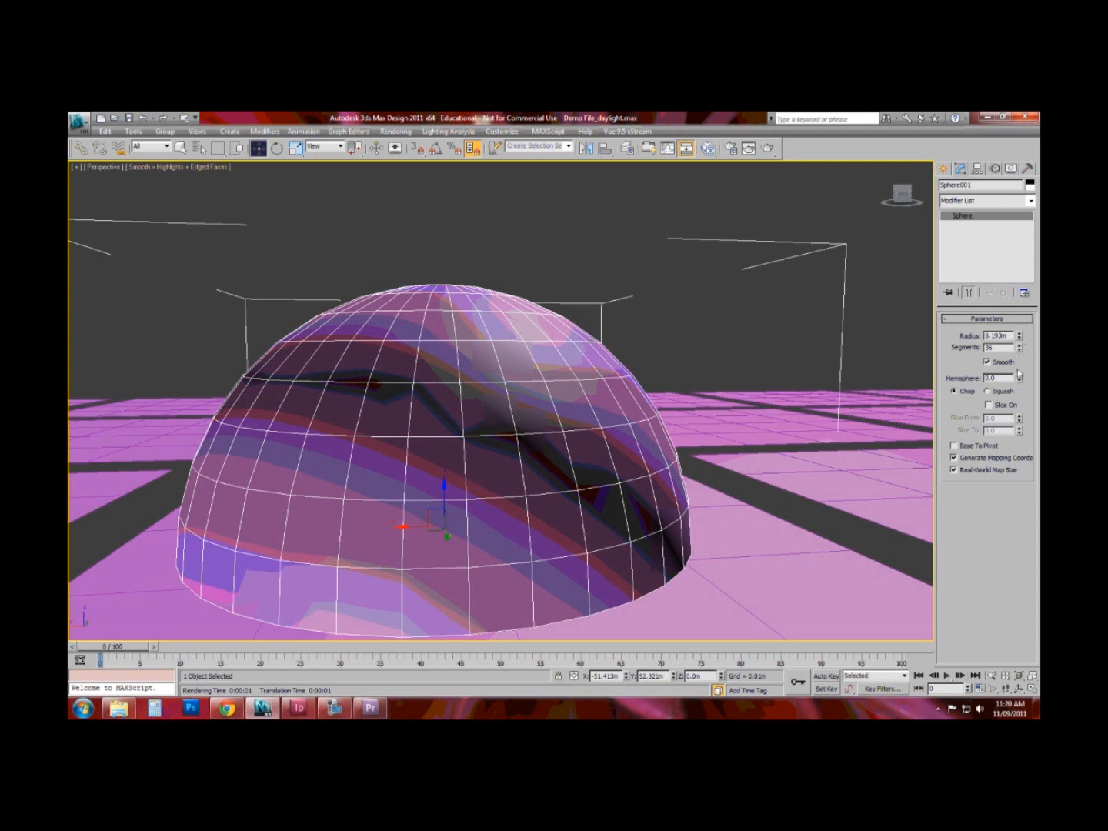
drag(1000, 379, 954, 374)
text(0.5)
key(Return)
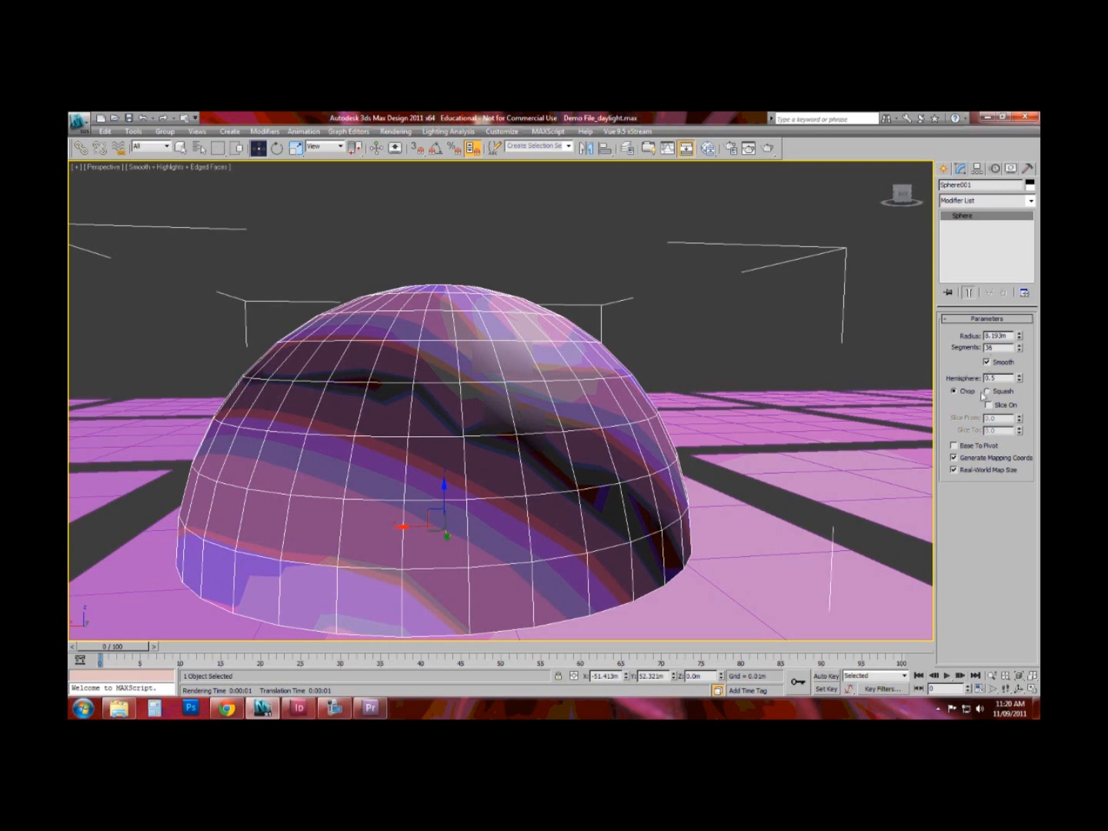
Step: Raise the dome to about 3.51 m in Z and set its hemisphere value to 0.42
drag(445, 498, 428, 388)
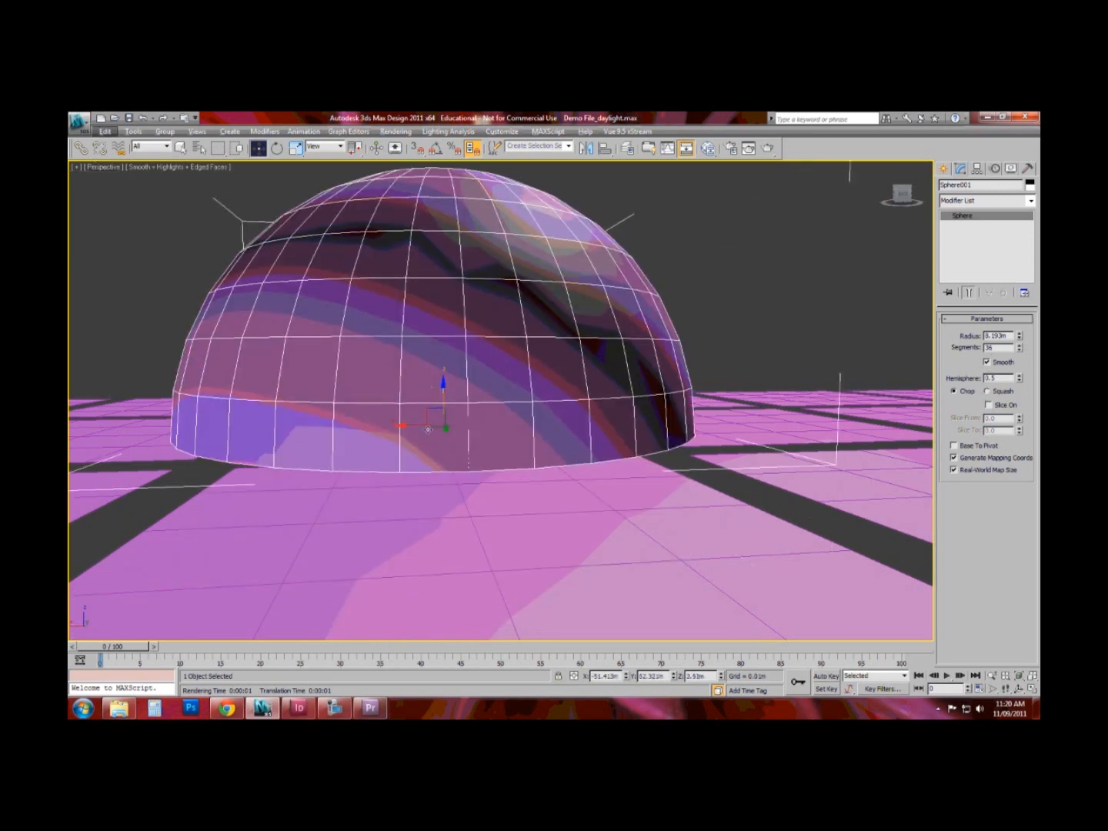
alt+middle_drag(429, 429, 495, 445)
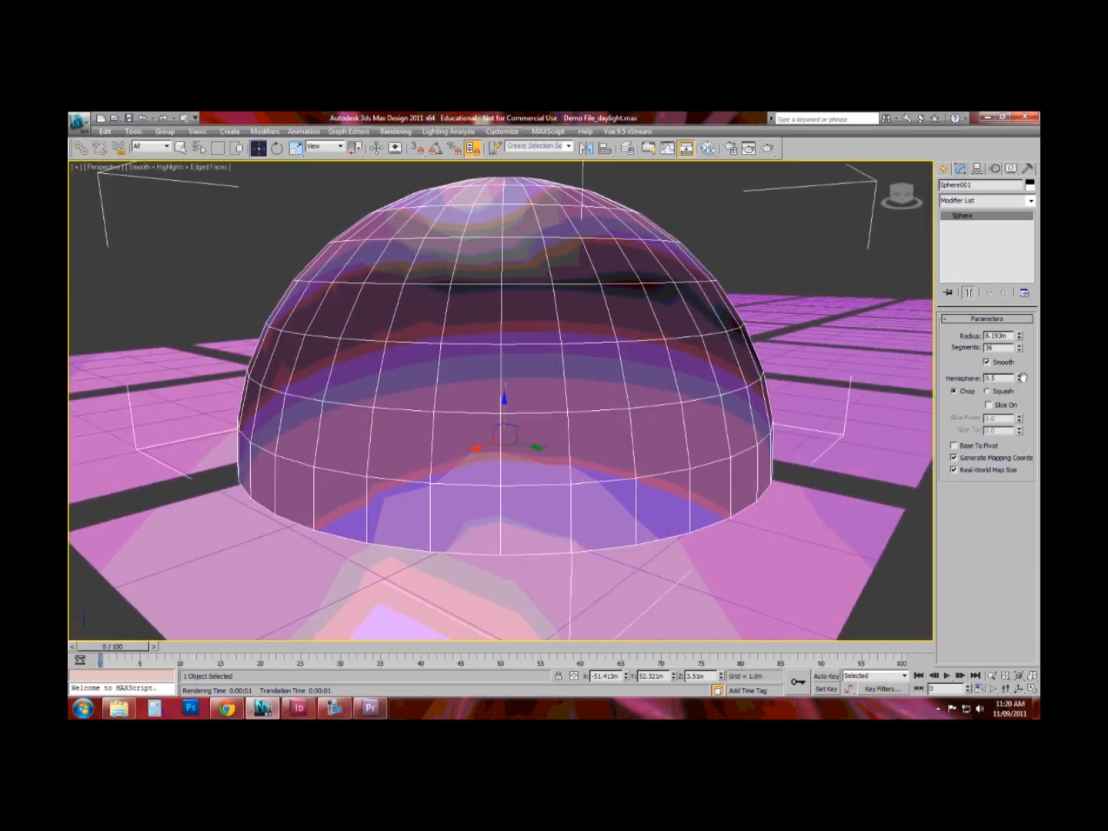
drag(1022, 384, 1022, 396)
scroll(712, 404, up, 10)
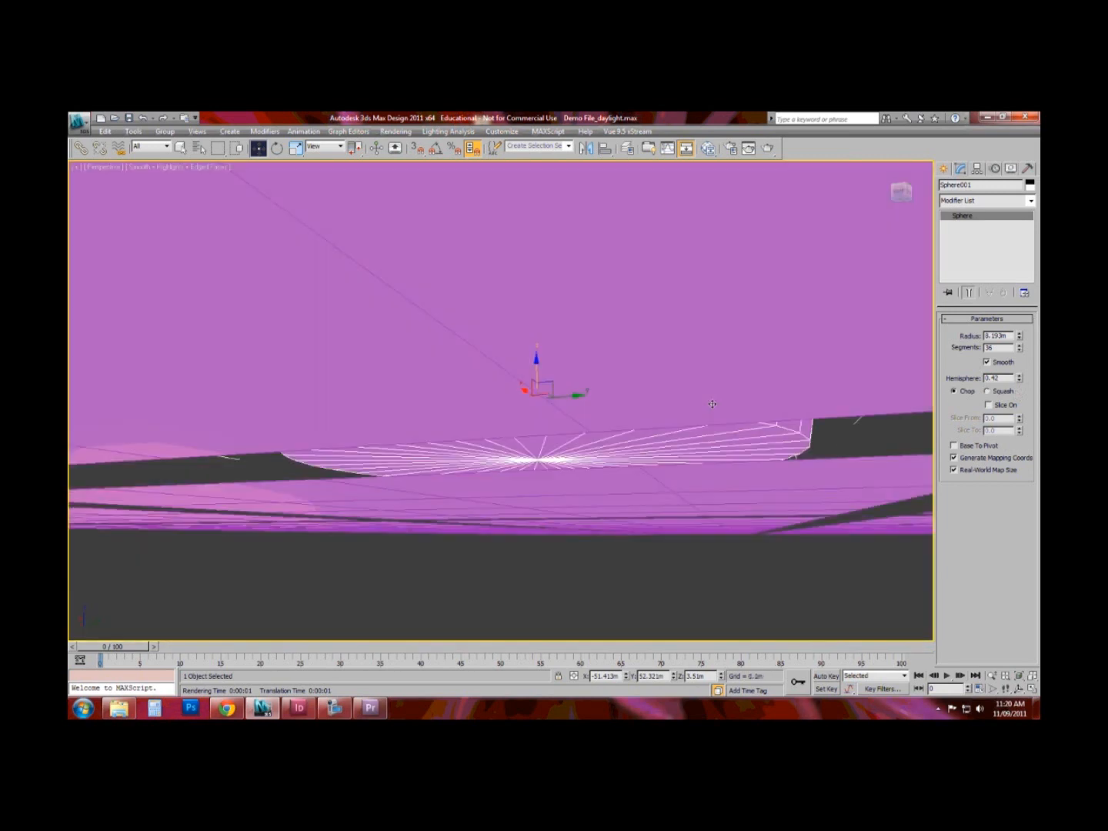
alt+middle_drag(689, 413, 636, 458)
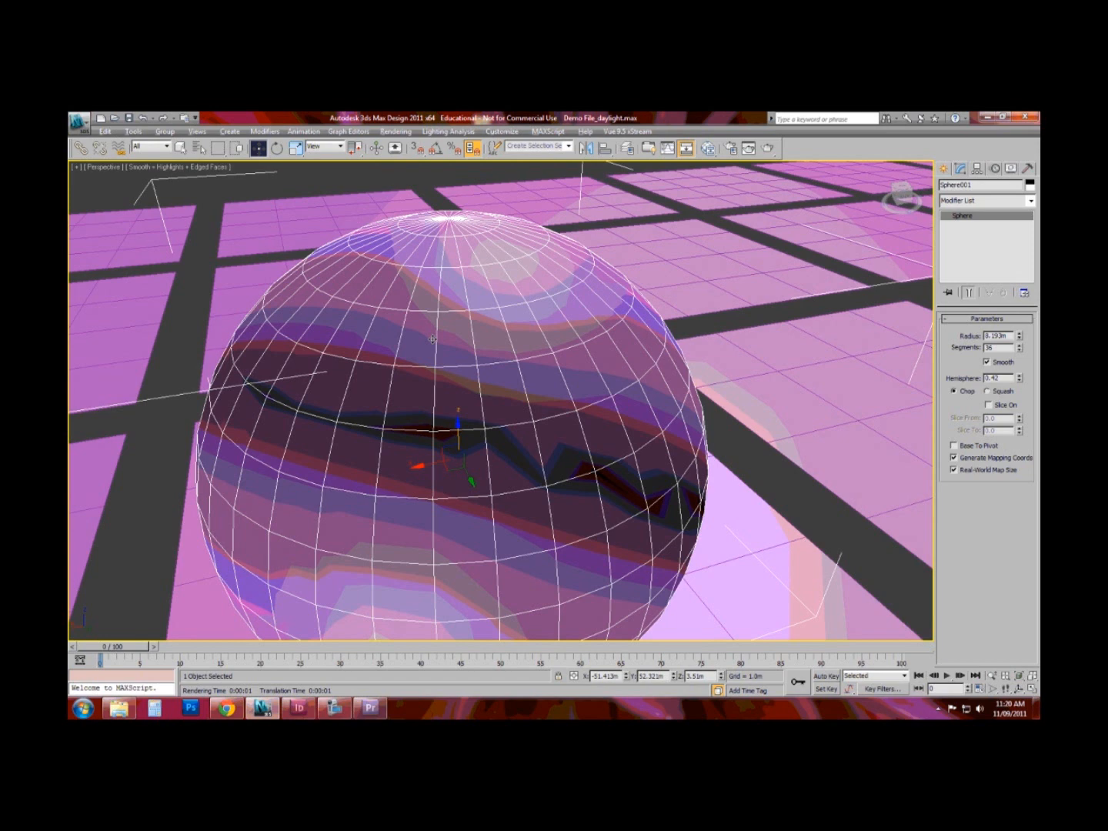
Step: Isolate the dome to examine its shape on its own, and exit isolation mode
key(alt+q)
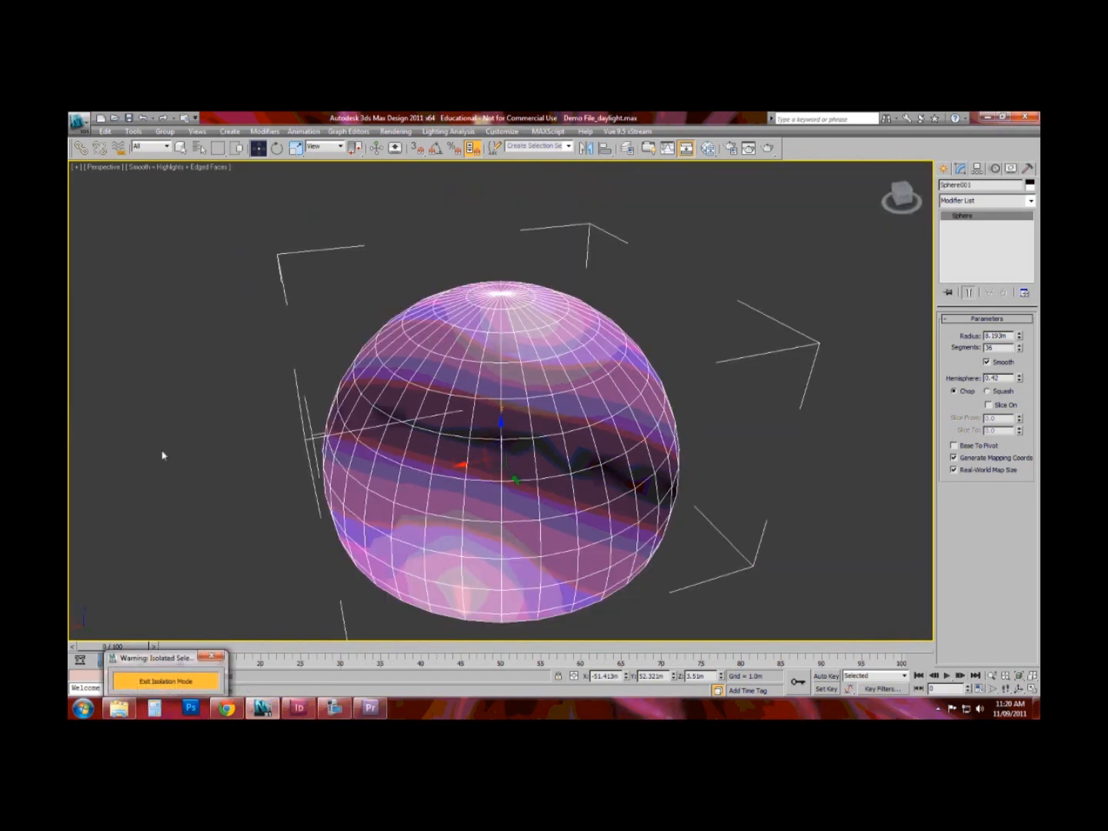
mouse_move(336, 475)
alt+middle_down()
mouse_move(428, 405)
mouse_move(231, 470)
mouse_move(118, 470)
mouse_move(332, 482)
mouse_move(338, 492)
alt+middle_up()
scroll(428, 404, down, 3)
drag(153, 663, 168, 524)
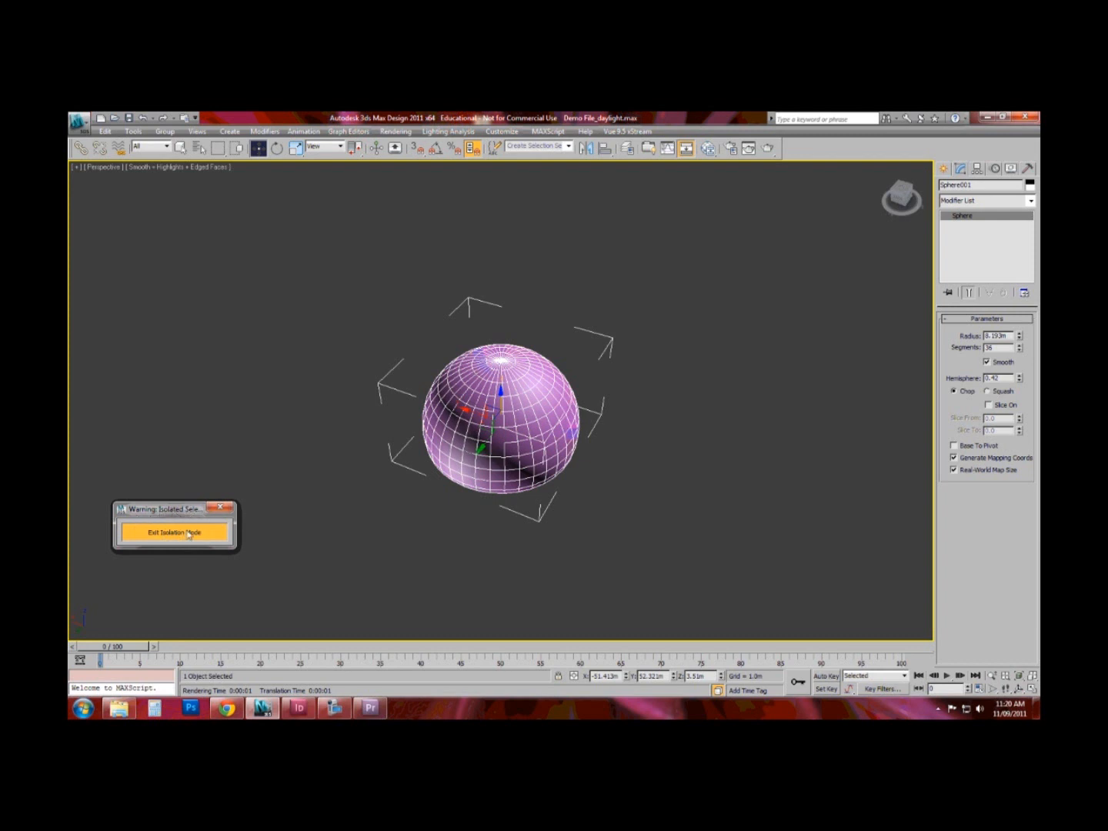
click(166, 533)
scroll(431, 525, up, 5)
key(z)
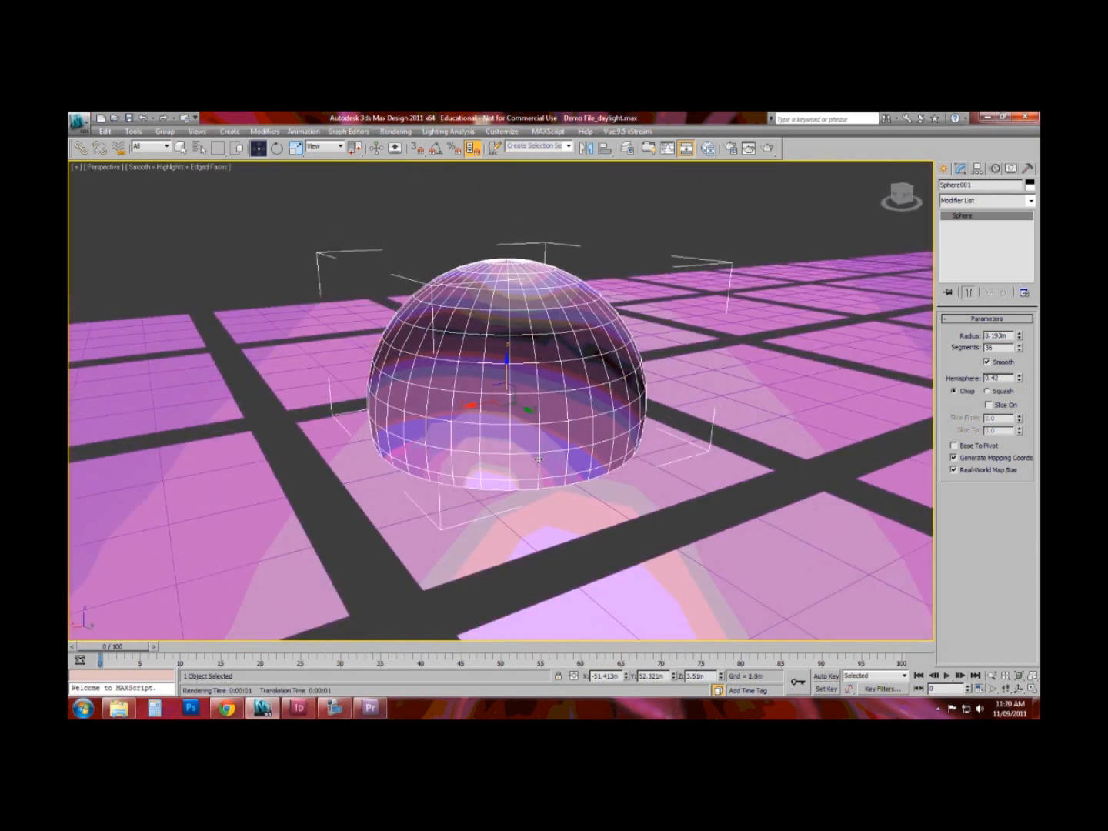
Step: Apply a Lattice modifier to the dome
alt+middle_drag(527, 461, 528, 495)
scroll(525, 495, up, 4)
alt+middle_drag(700, 402, 658, 471)
scroll(716, 438, down, 3)
scroll(717, 441, up, 3)
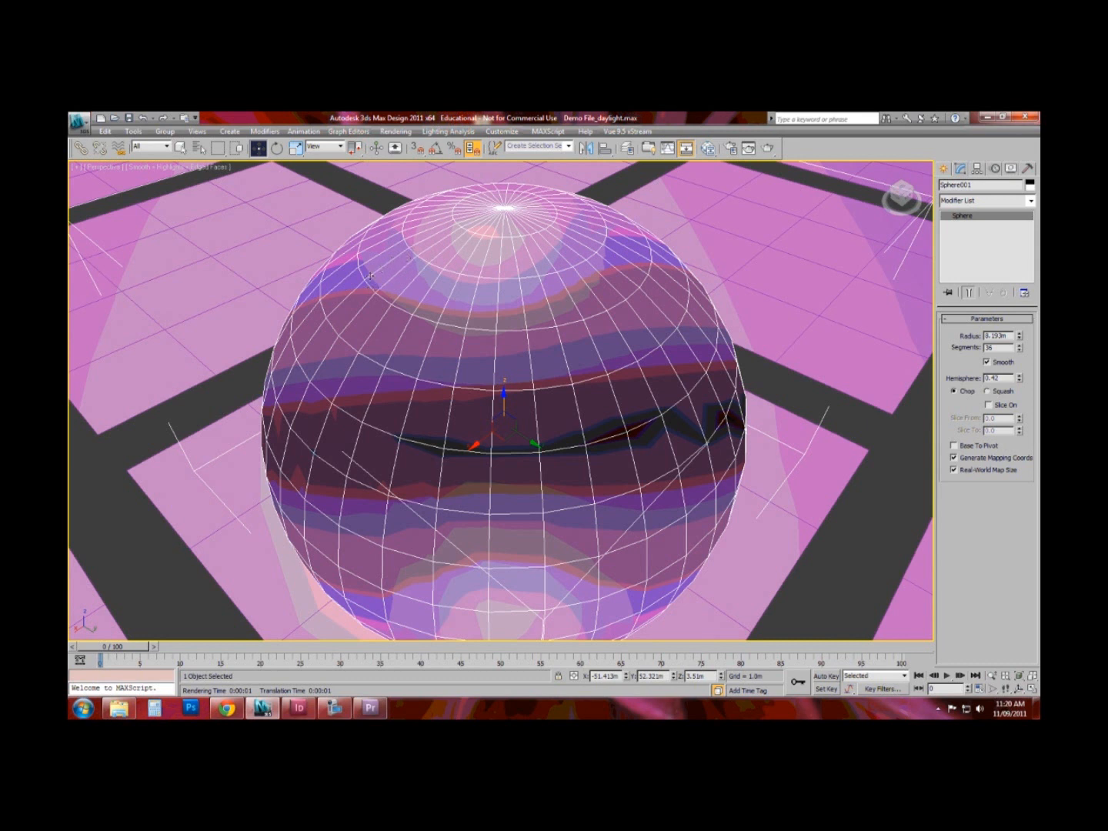
click(1030, 201)
click(1030, 201)
click(1031, 202)
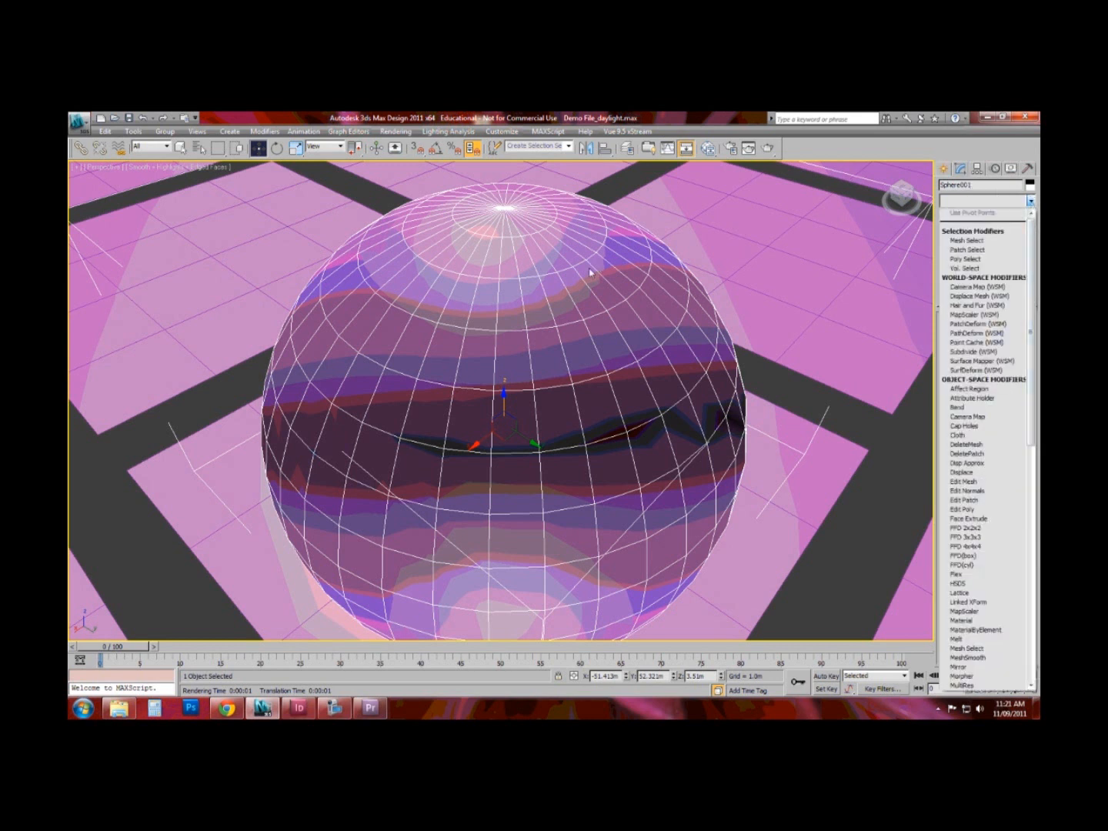
drag(1031, 258, 1037, 368)
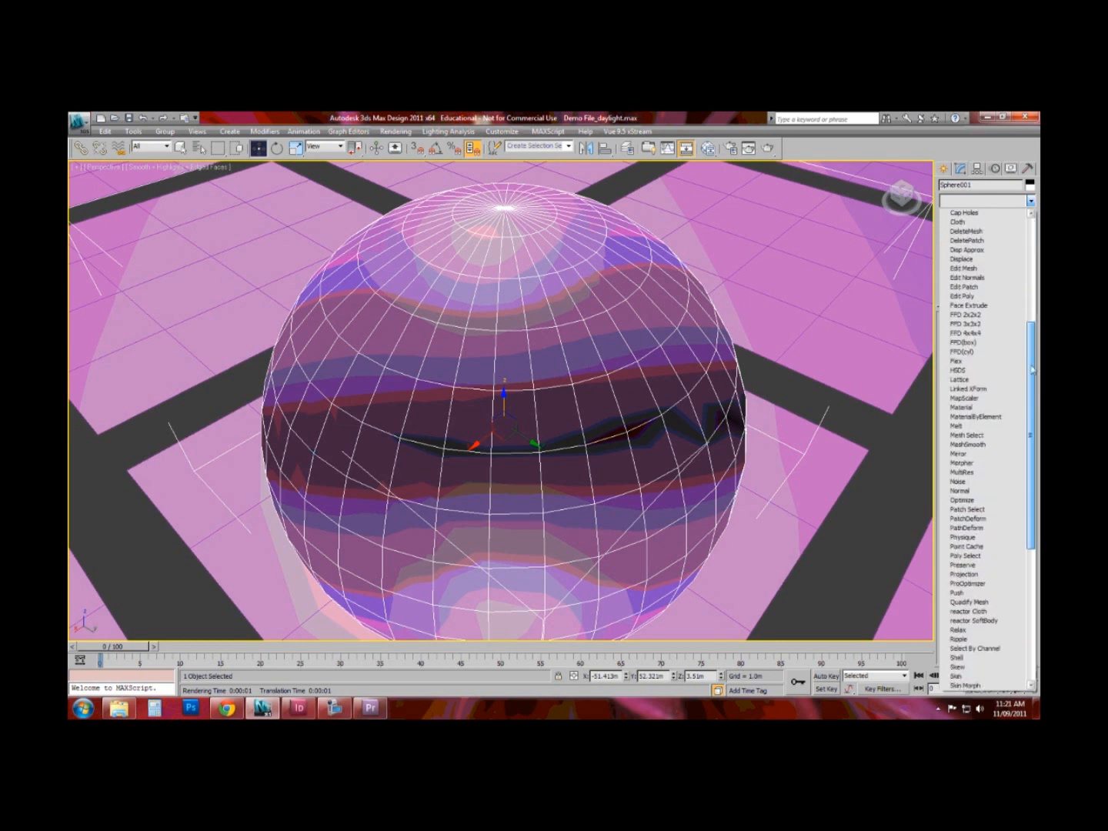
click(983, 380)
alt+middle_drag(535, 477, 523, 474)
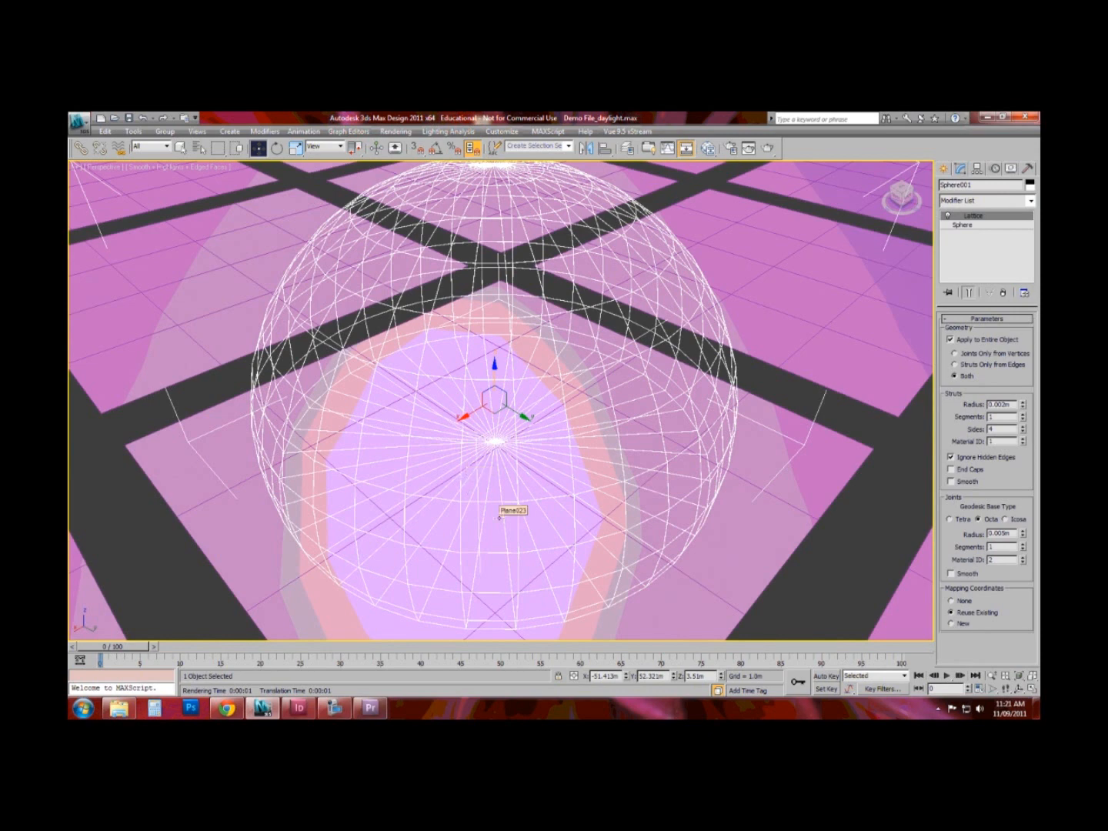
Step: Isolate the lattice dome and turn off edged faces in the perspective view
key(alt+q)
alt+middle_drag(344, 459, 362, 433)
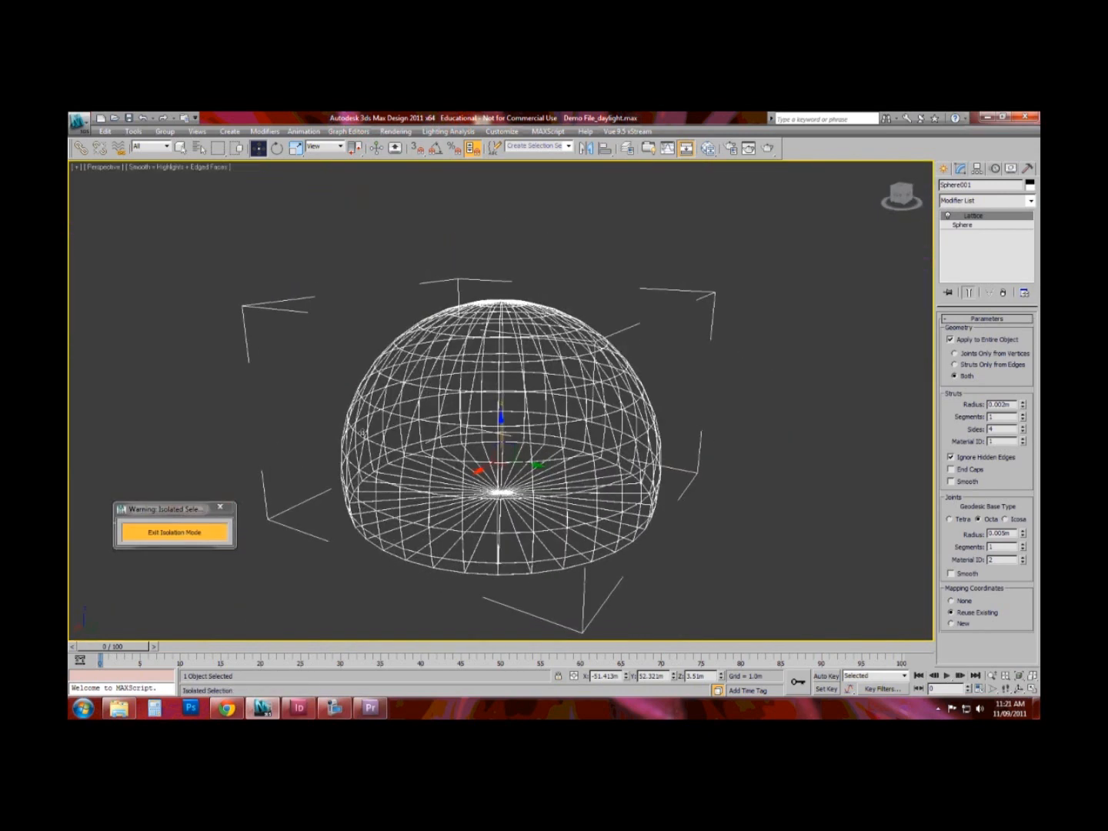
key(shift+q)
click(164, 173)
click(191, 233)
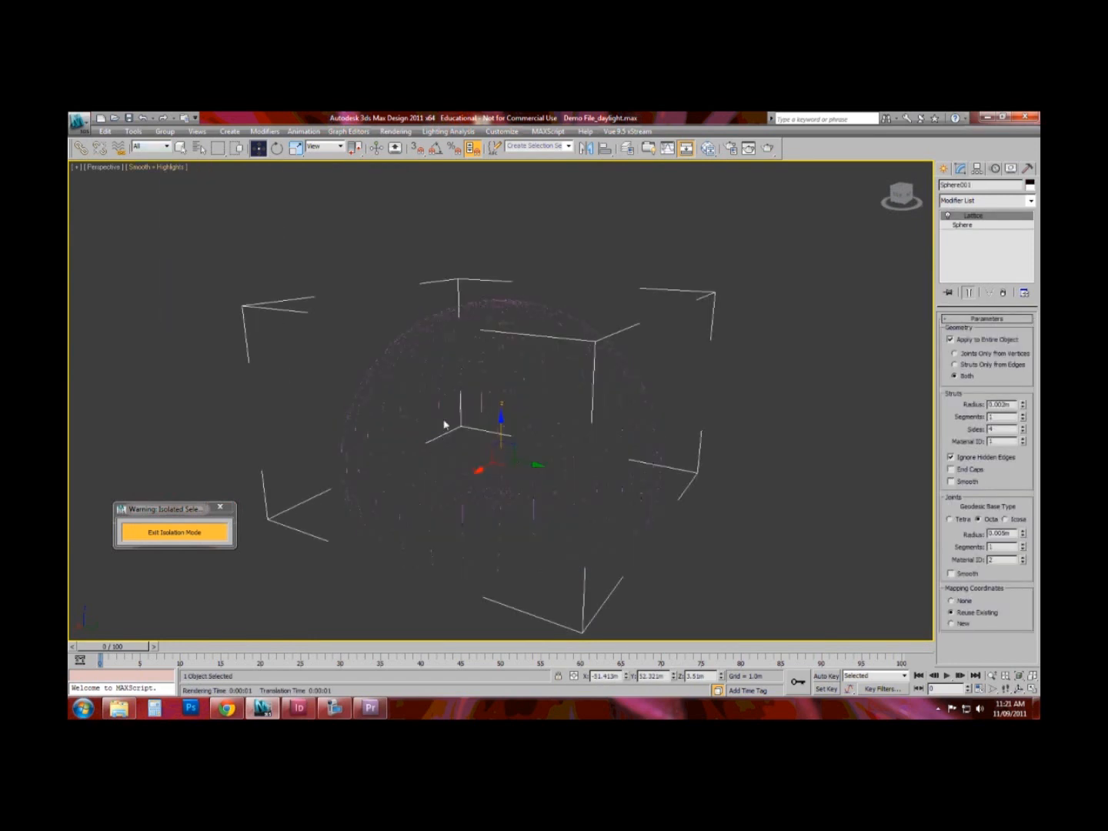
scroll(490, 457, up, 8)
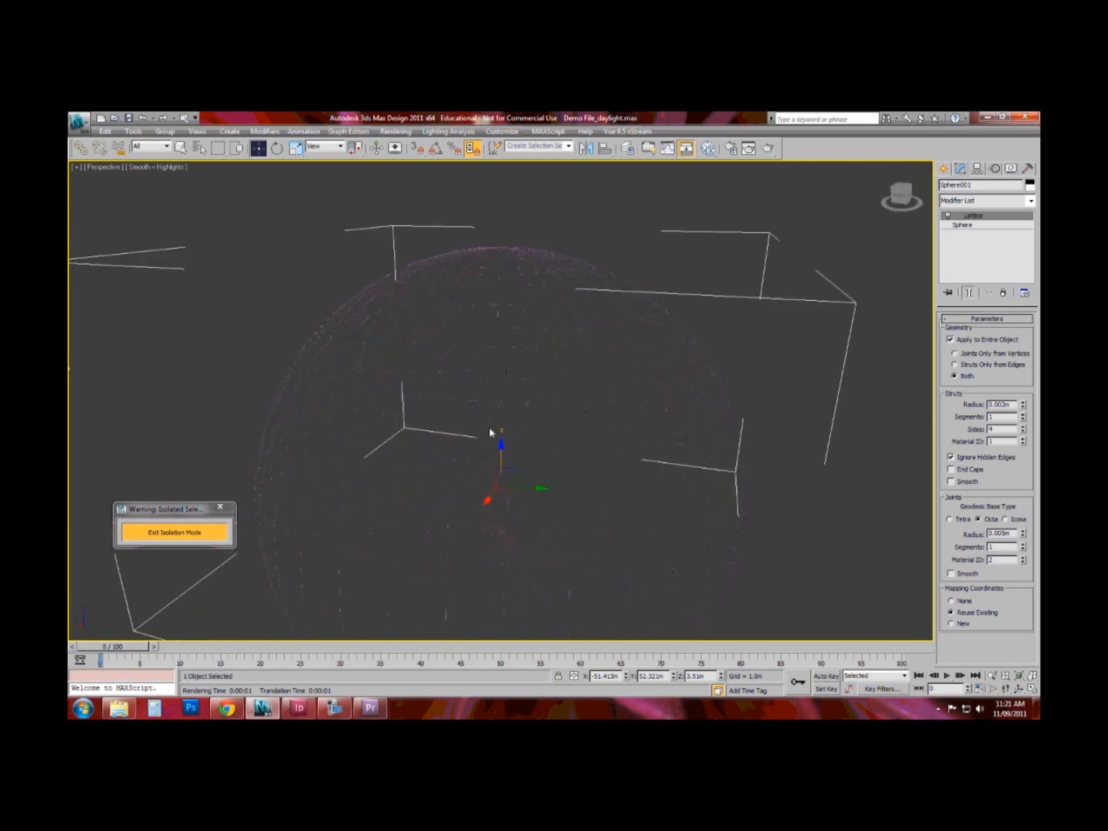
alt+middle_drag(460, 427, 434, 431)
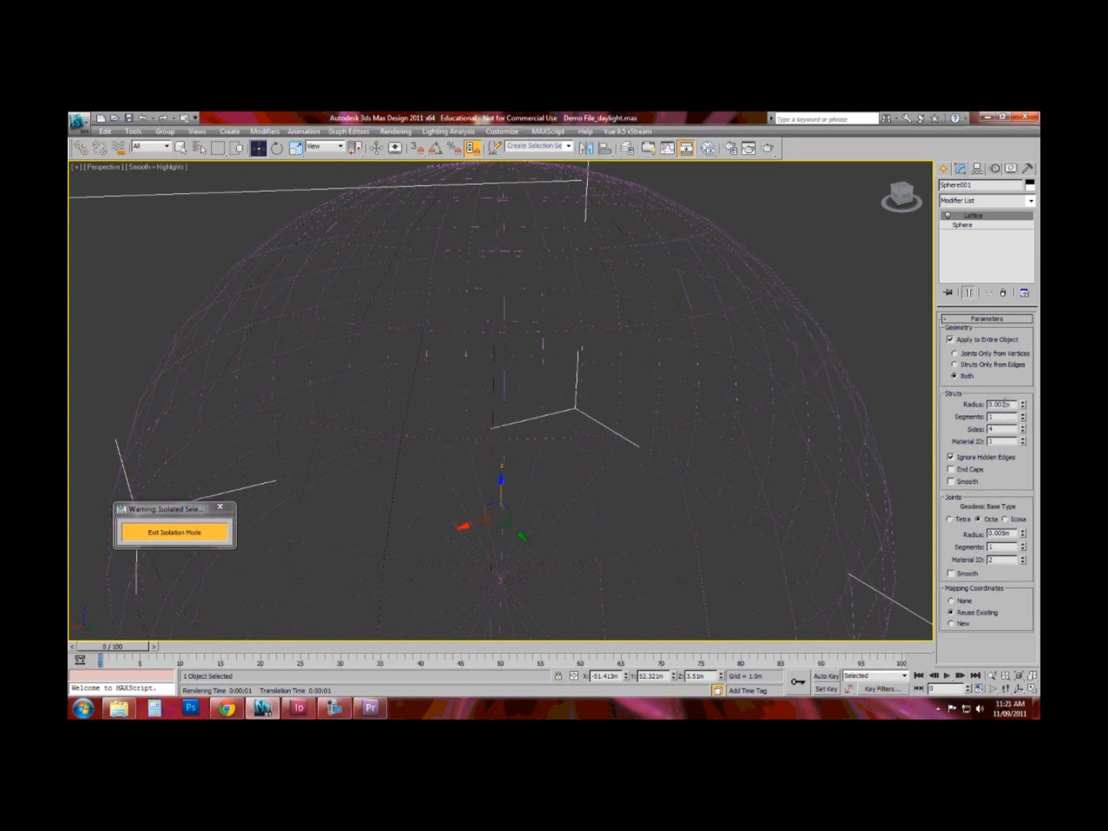
Step: Set the radius of the lattice struts to 0.2 m
drag(992, 405, 1013, 405)
text(.2)
key(Tab)
alt+middle_drag(561, 417, 487, 412)
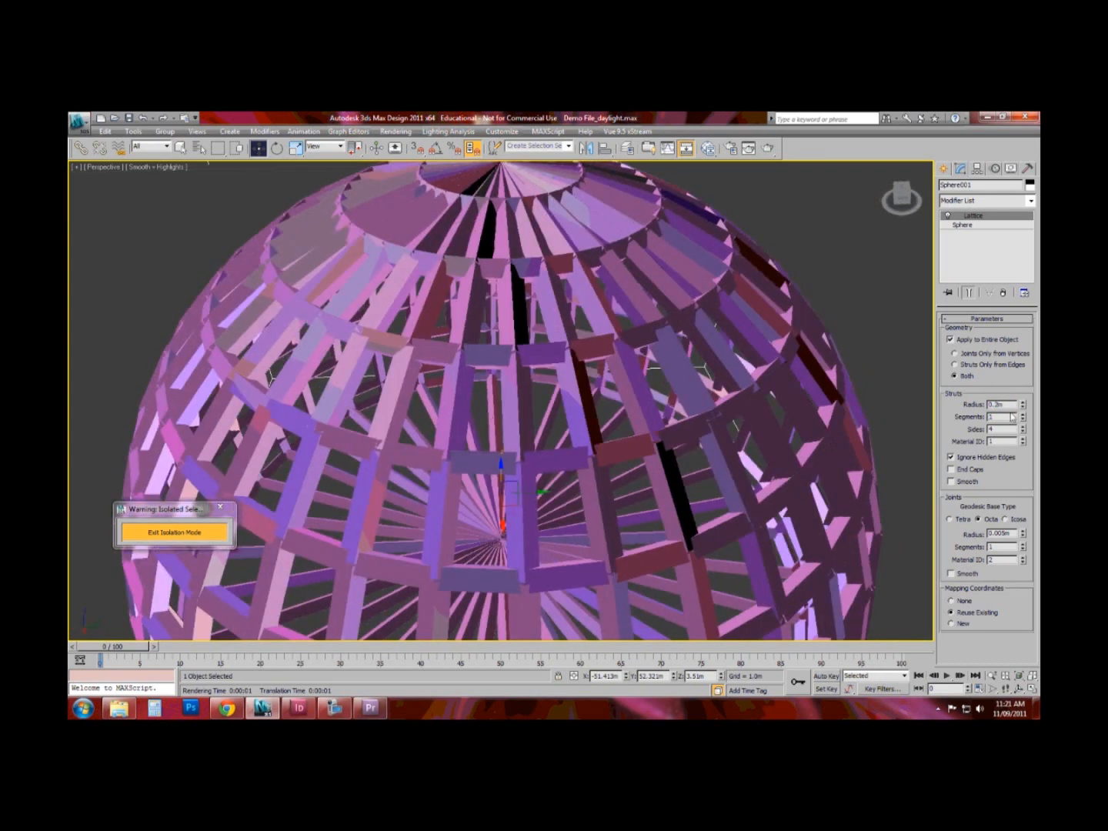
Step: Thin the lattice struts to a radius of 0.028 m
drag(1024, 405, 981, 605)
alt+middle_drag(674, 554, 726, 524)
scroll(697, 541, down, 3)
alt+middle_drag(576, 487, 655, 485)
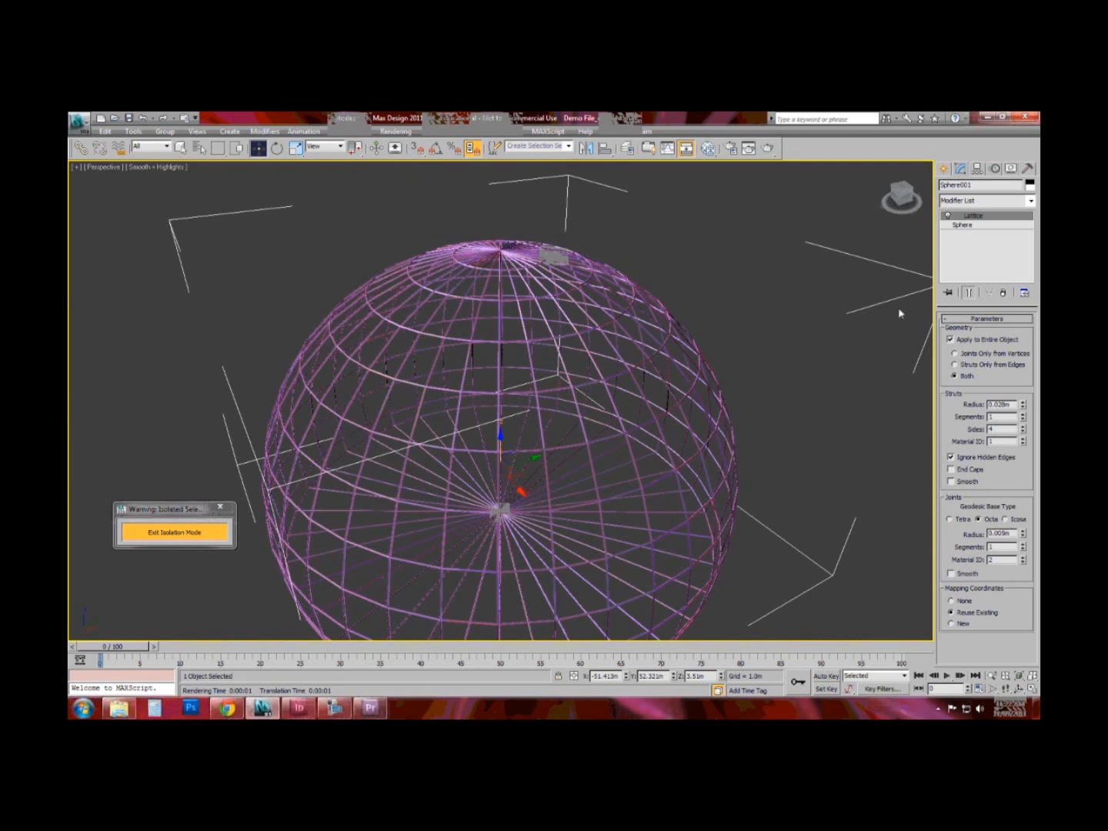
Step: Set the radius of the lattice joints to 0.5 m
scroll(598, 393, up, 4)
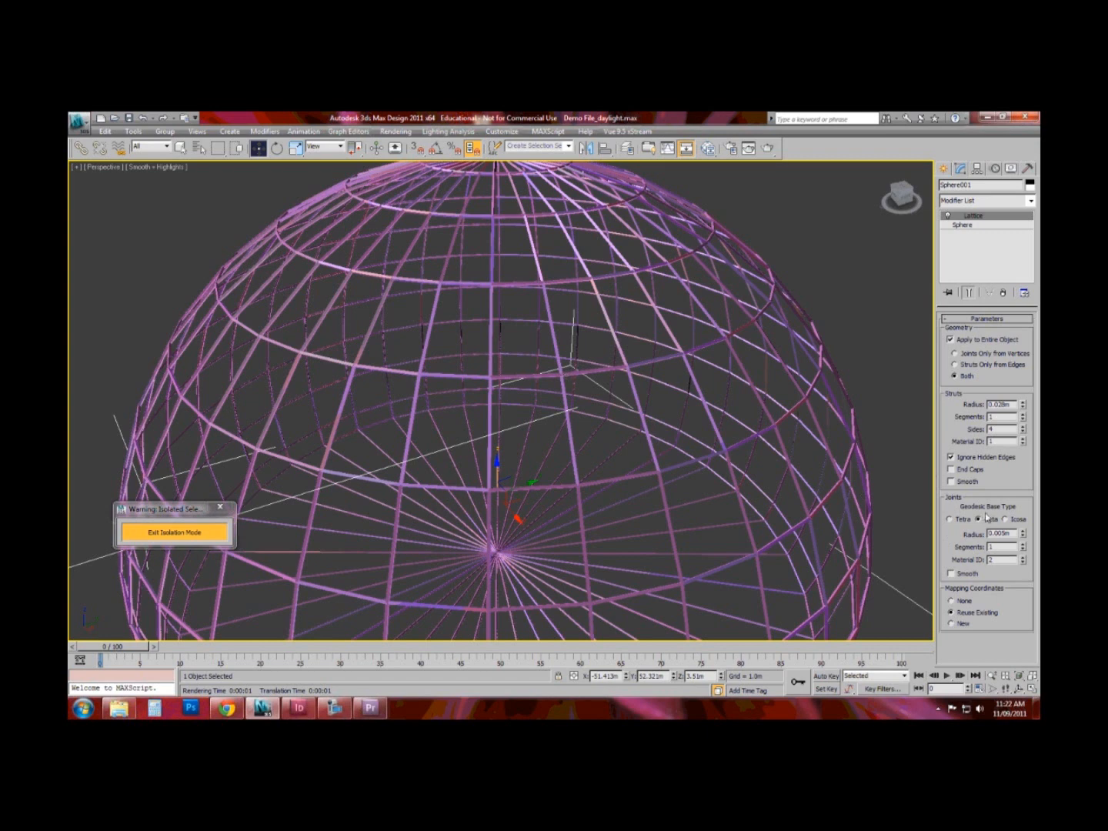
double_click(1002, 532)
text(0.5)
key(Tab)
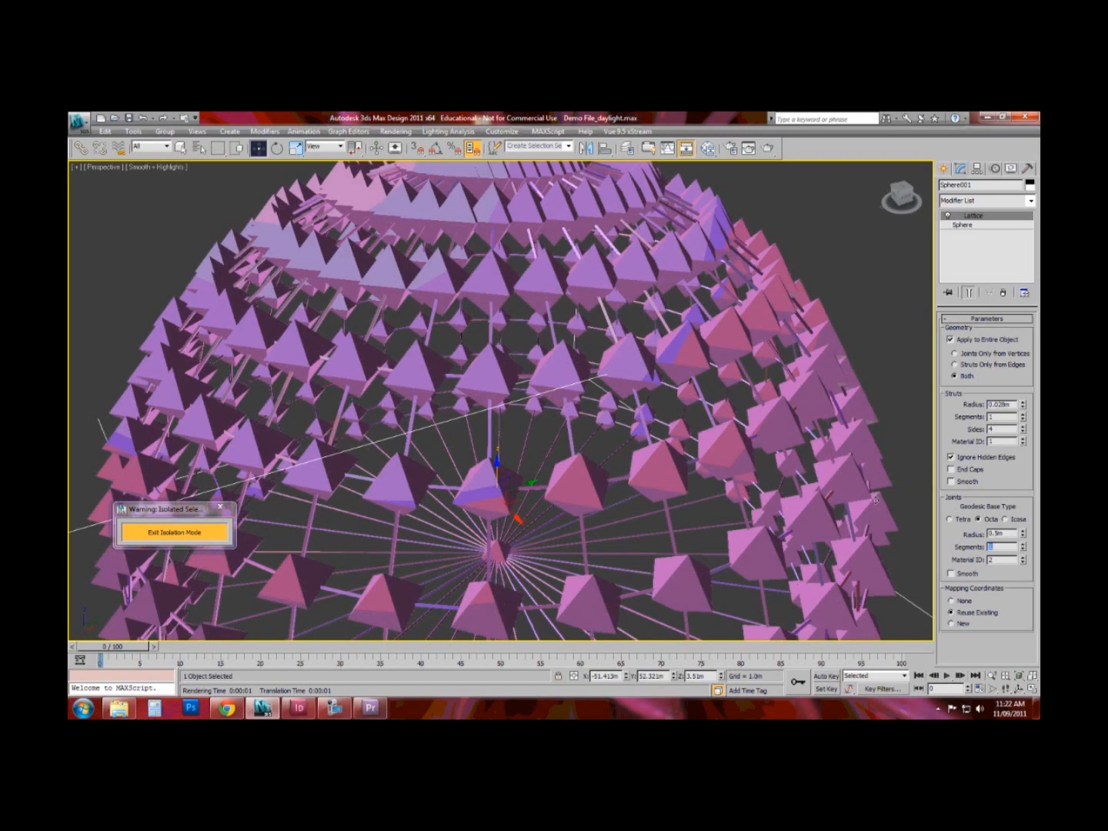
scroll(601, 392, down, 10)
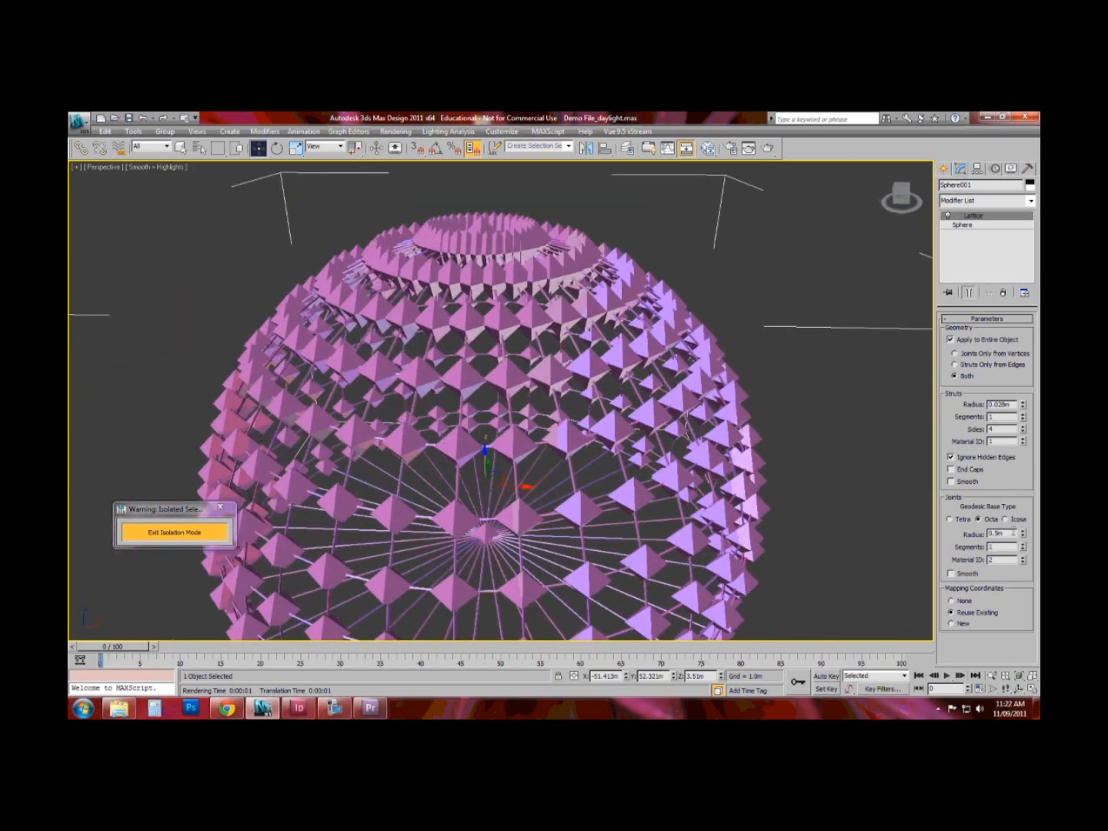
Step: Try the Tetra and Octa base types for the lattice joints and choose Icosa
click(1005, 519)
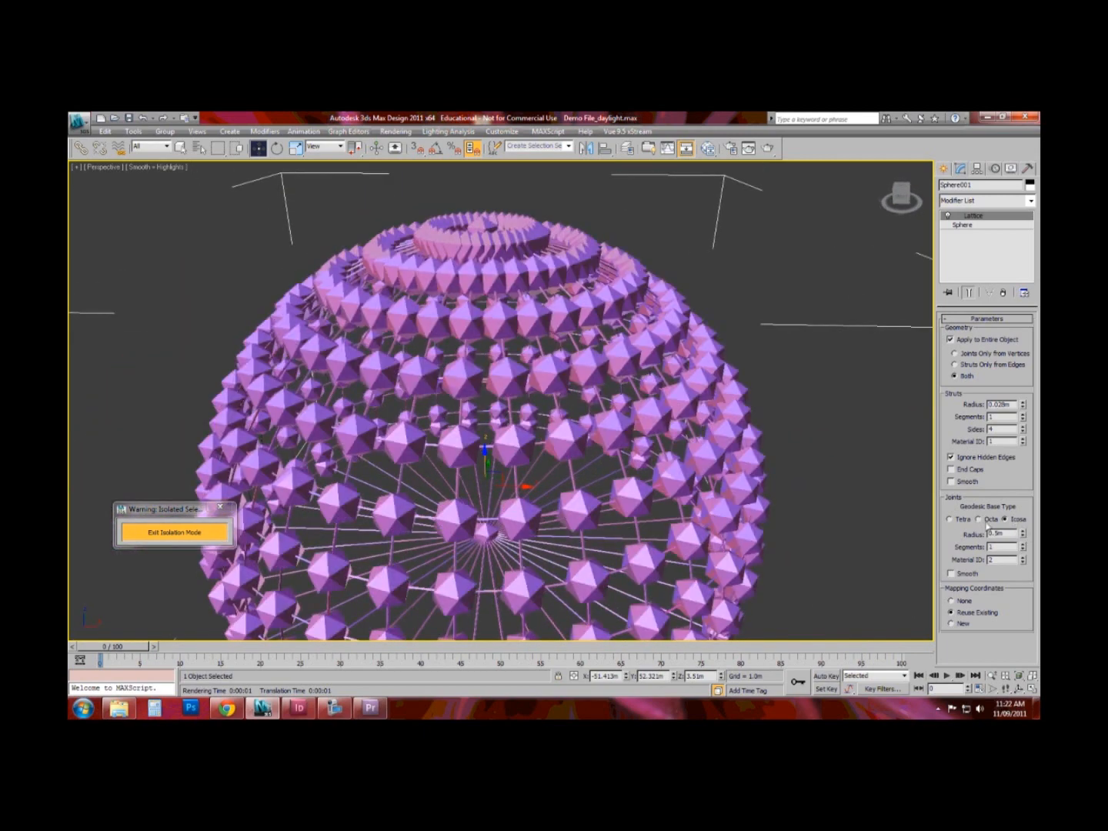
click(950, 519)
click(978, 520)
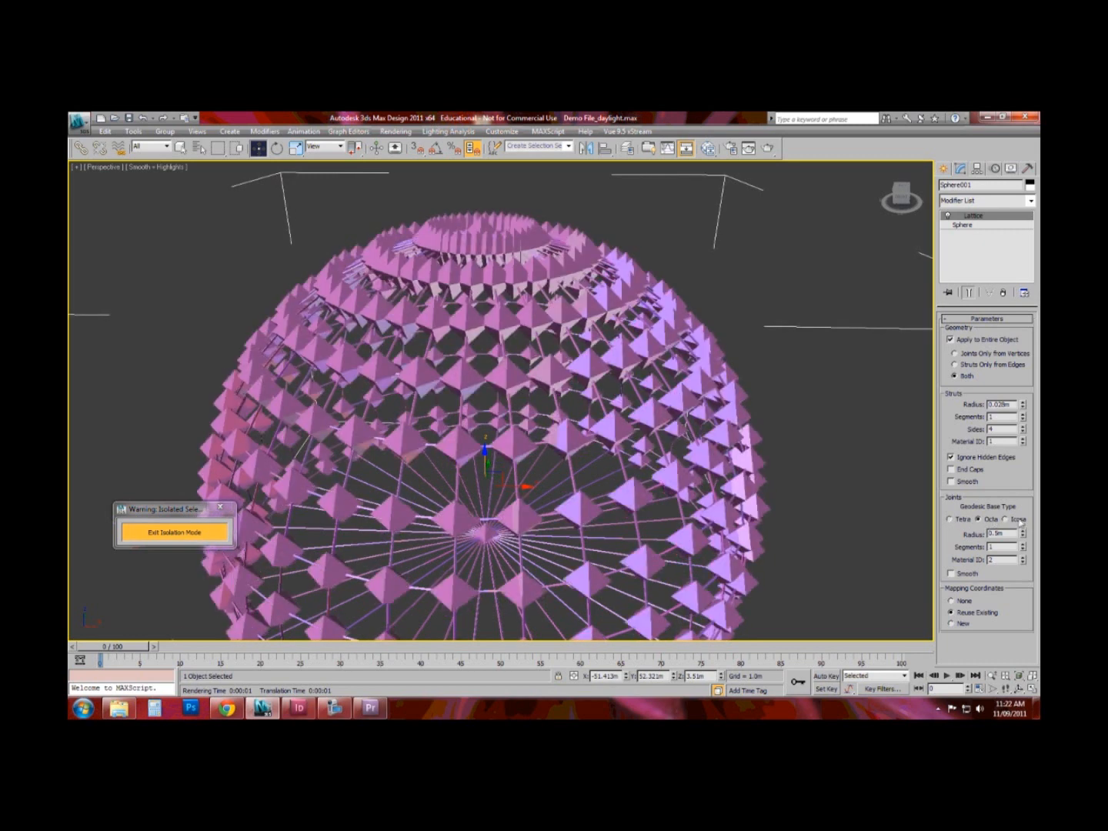
click(1019, 521)
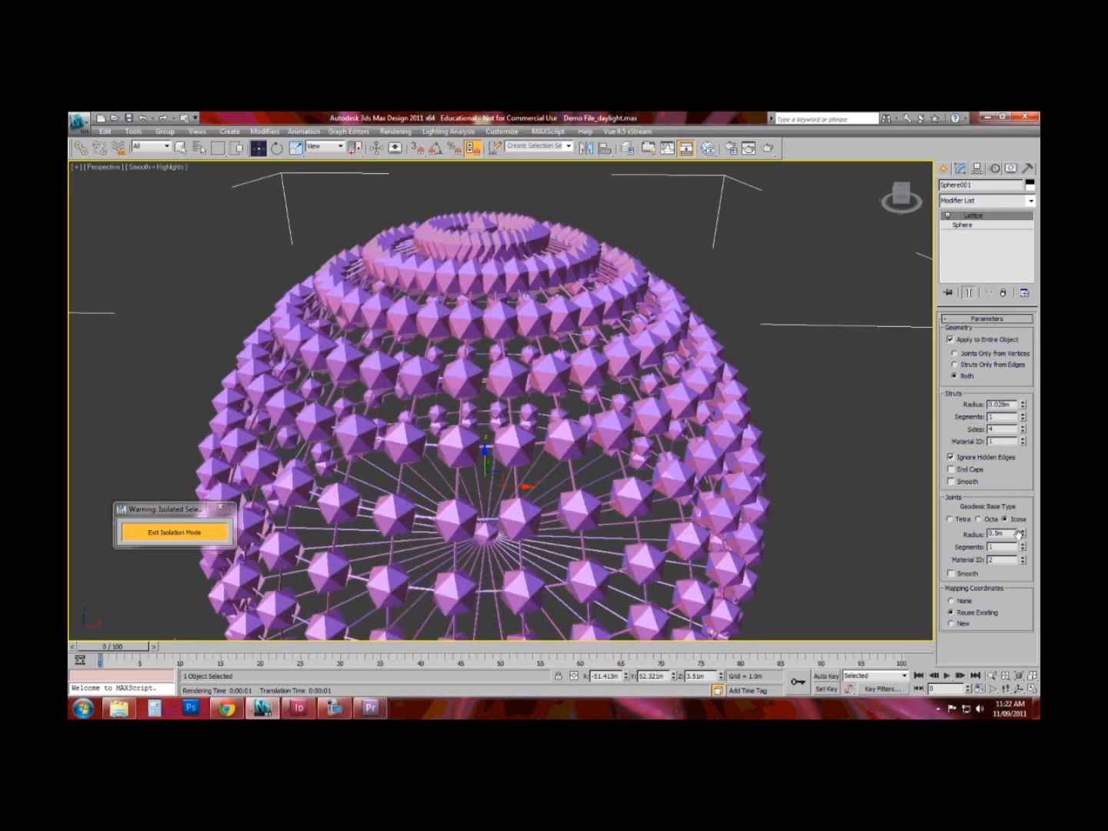
Step: Shrink the lattice joints to a radius of about 0.14 m
drag(1023, 537, 1024, 593)
drag(922, 384, 922, 347)
alt+middle_drag(512, 342, 661, 384)
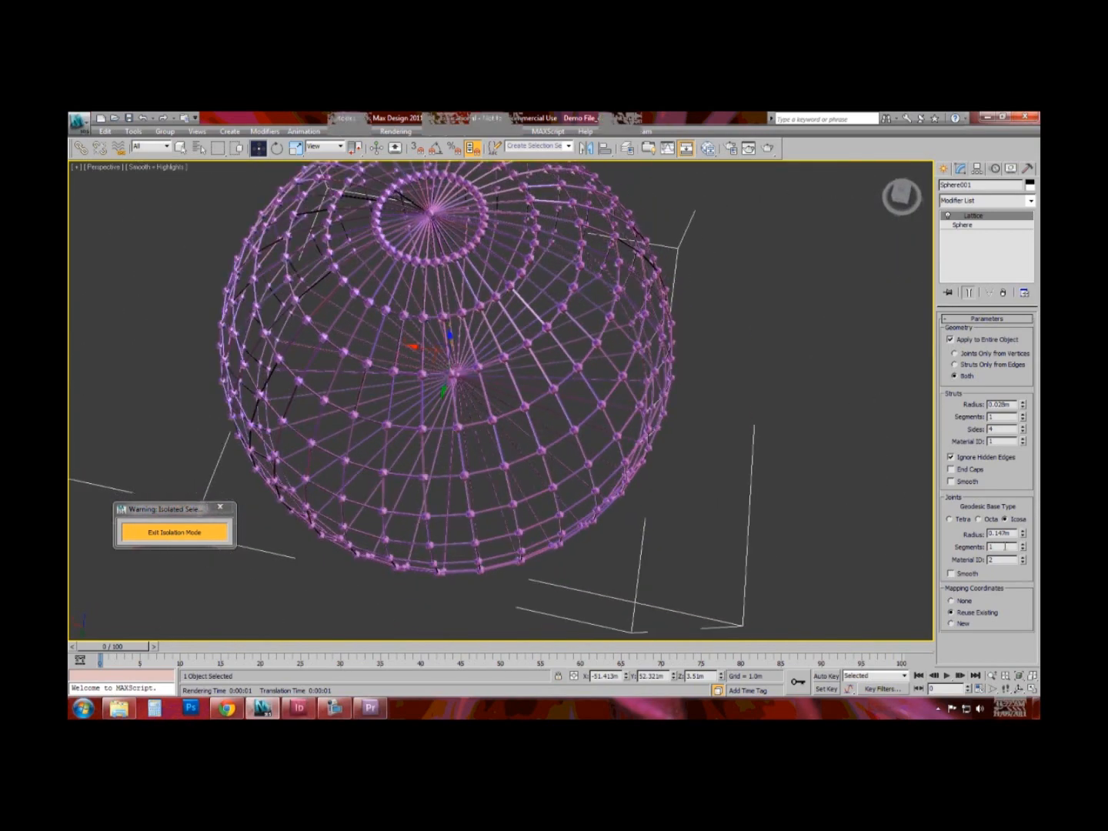
Step: Enable smoothing on the lattice joints and test-render the perspective view
click(959, 574)
alt+middle_drag(599, 432, 741, 287)
scroll(507, 371, up, 5)
scroll(507, 371, down, 3)
click(766, 148)
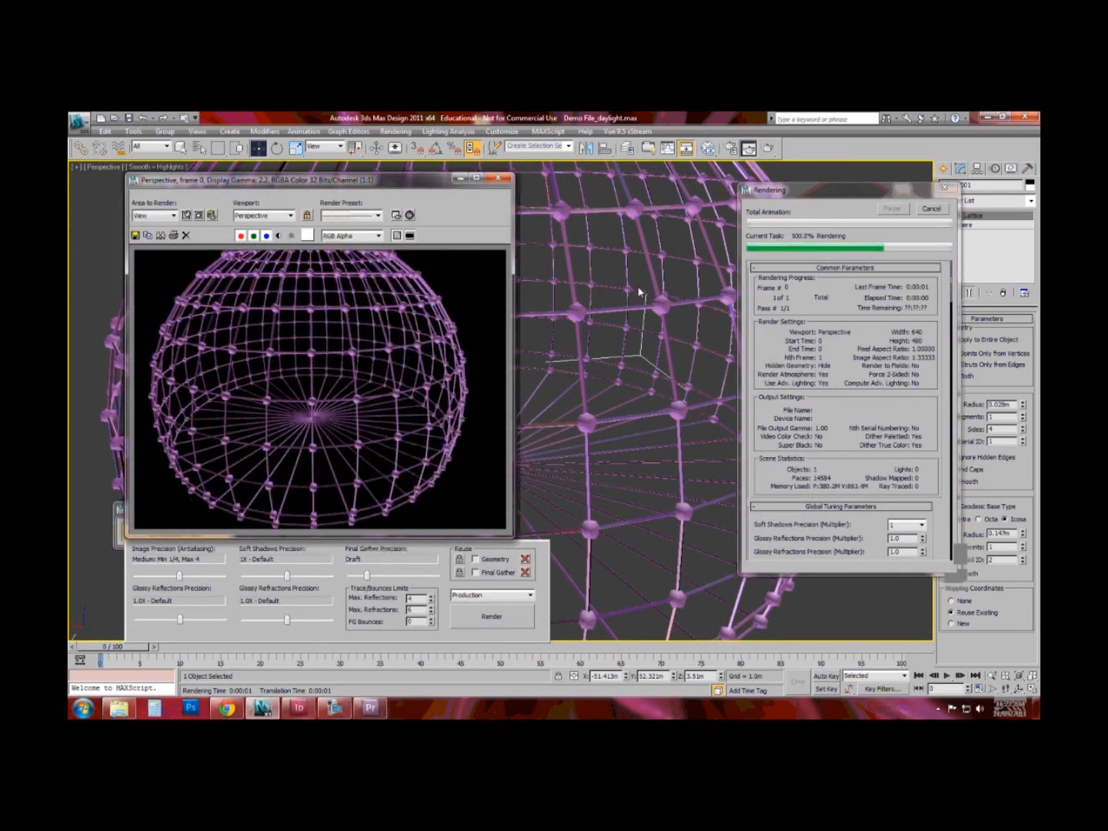
click(497, 178)
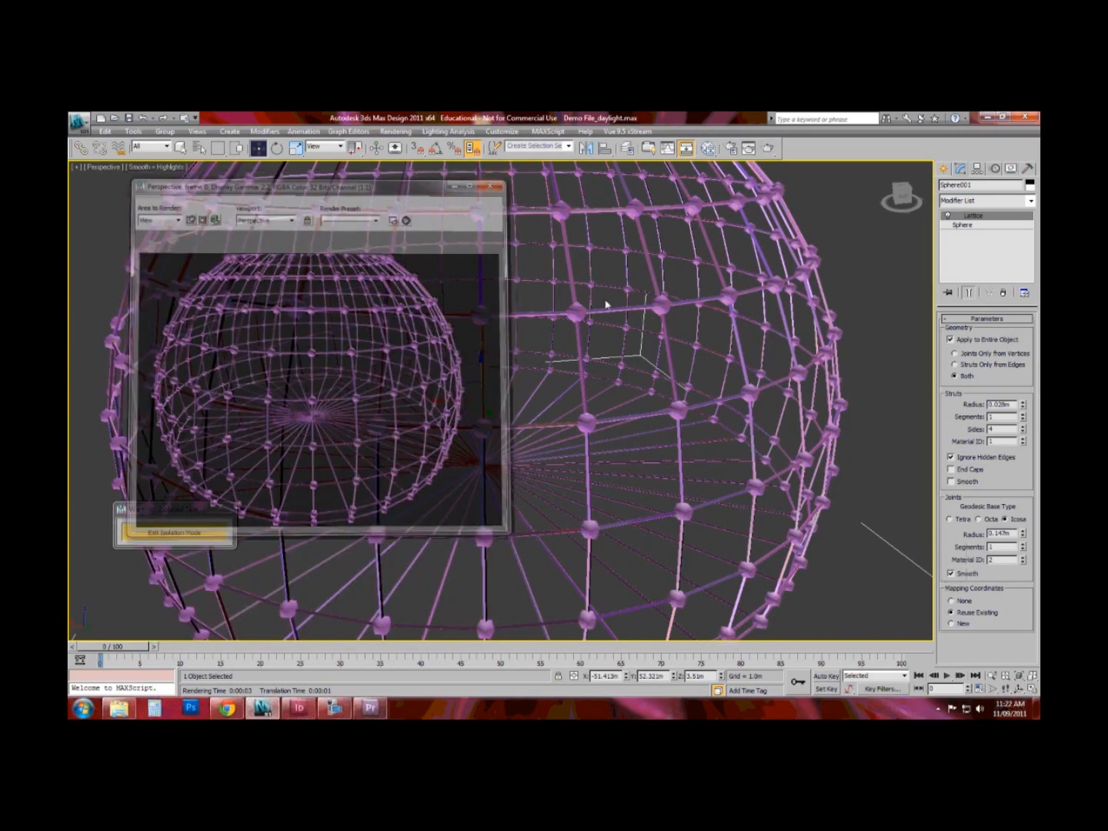